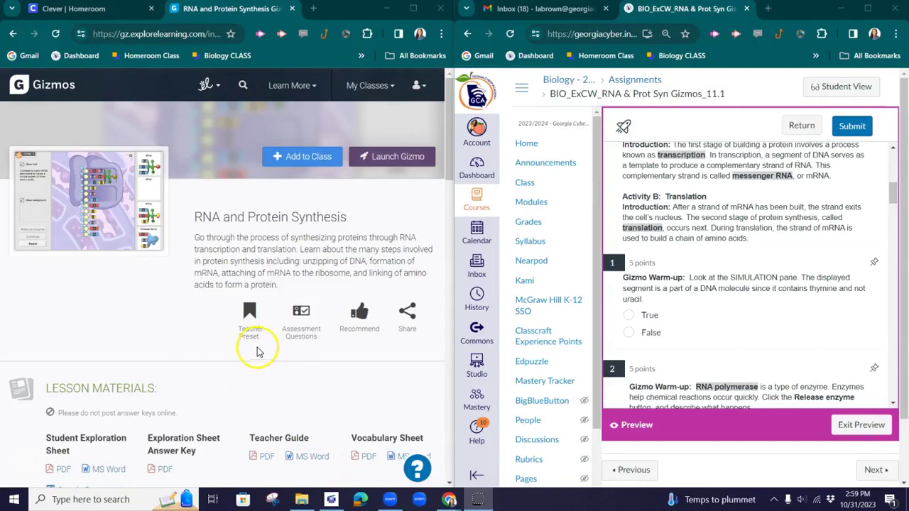
Step: Launch the RNA and Protein Synthesis Gizmo from the lesson page's thumbnail
{"action": "mouse_move", "coordinate": [93, 205]}
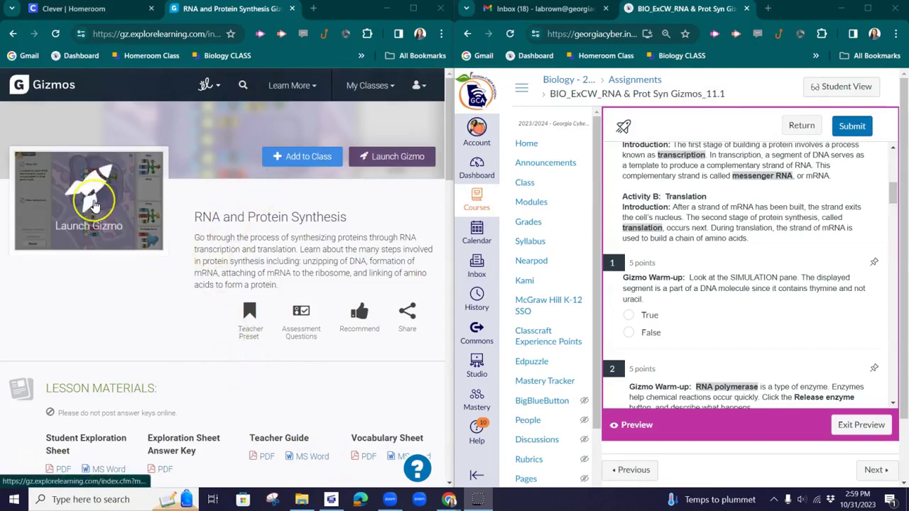
{"action": "left_click", "coordinate": [96, 204]}
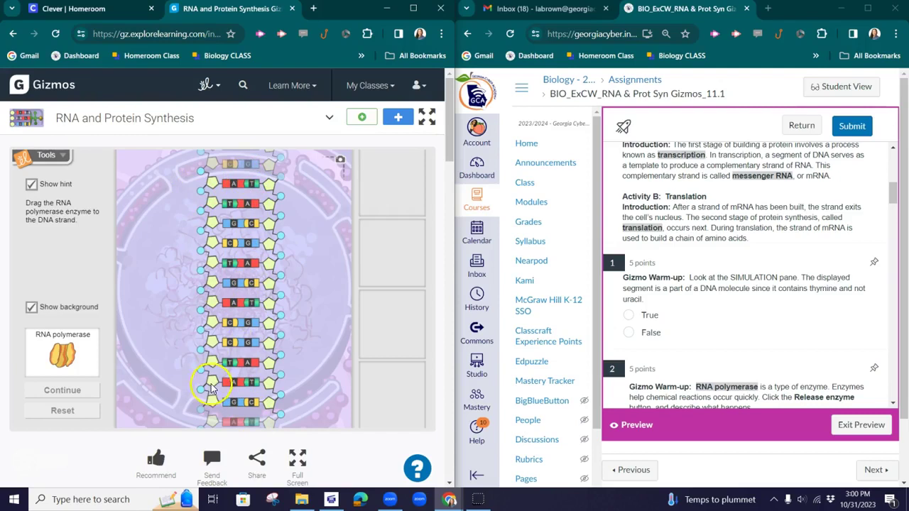
Step: Mark question 1 True and attach RNA polymerase to unzip the DNA strand
{"action": "left_click", "coordinate": [629, 317]}
{"action": "scroll", "coordinate": [759, 270], "scroll_direction": "down", "scroll_amount": 2}
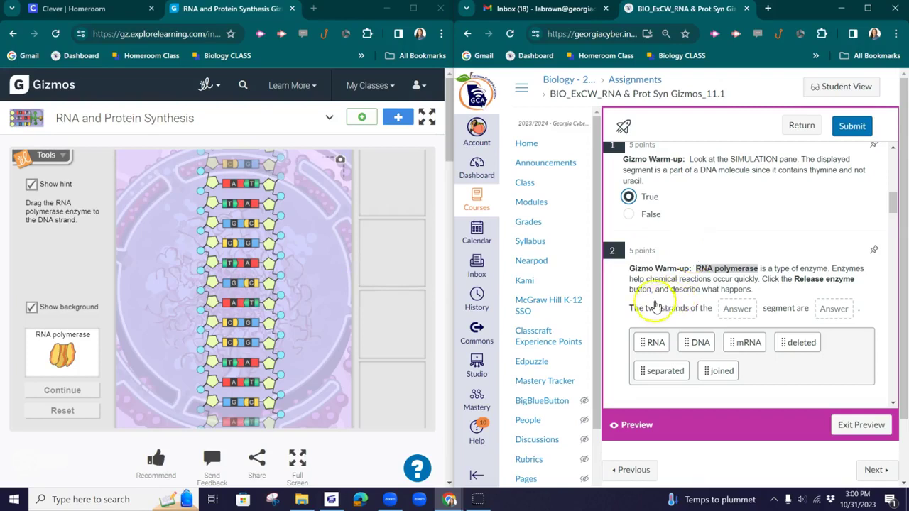
{"action": "scroll", "coordinate": [644, 278], "scroll_direction": "down", "scroll_amount": 2}
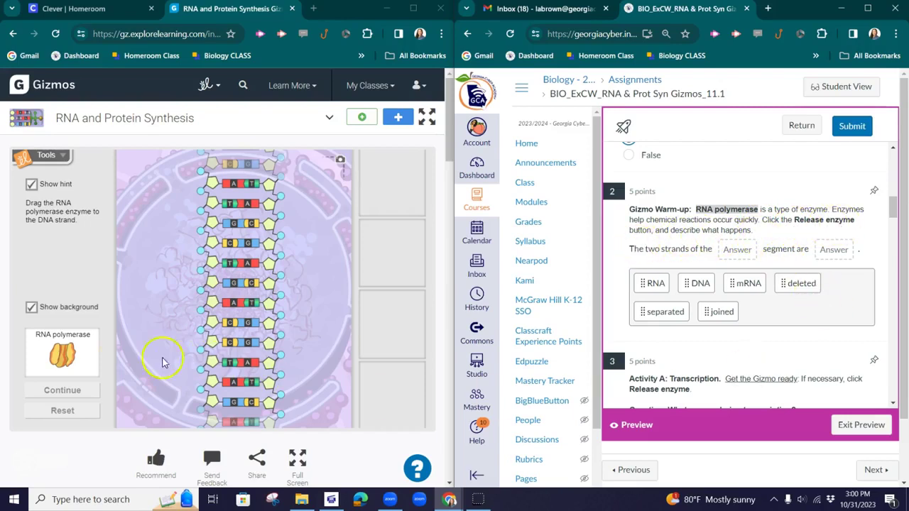
{"action": "left_click_drag", "start_coordinate": [69, 355], "coordinate": [234, 338]}
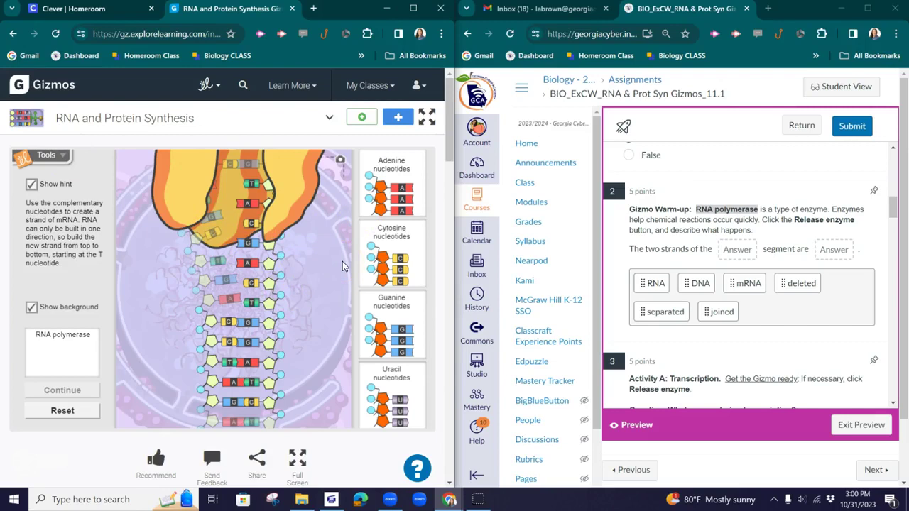
{"action": "left_click", "coordinate": [232, 318]}
Step: Fill question 2's blanks with 'DNA' and 'separated'
{"action": "left_click", "coordinate": [635, 291]}
{"action": "left_click_drag", "start_coordinate": [698, 284], "coordinate": [743, 250]}
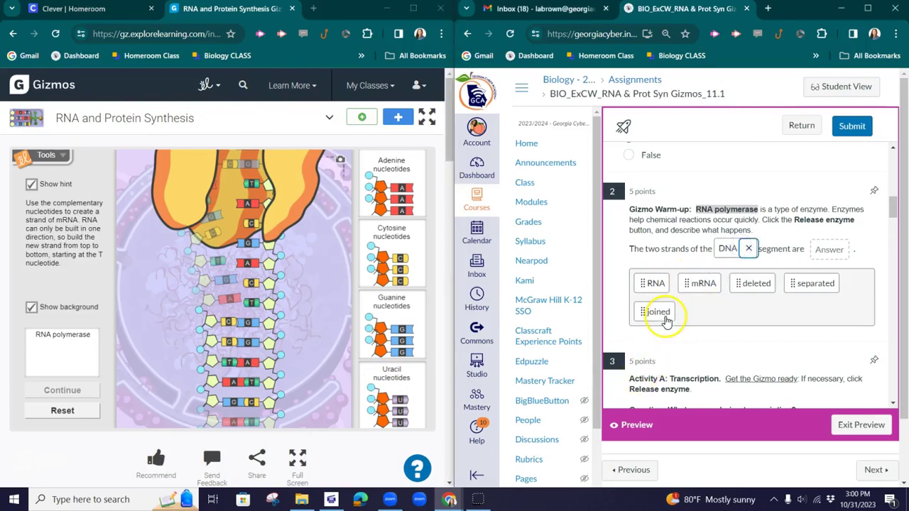
{"action": "left_click_drag", "start_coordinate": [803, 283], "coordinate": [824, 247]}
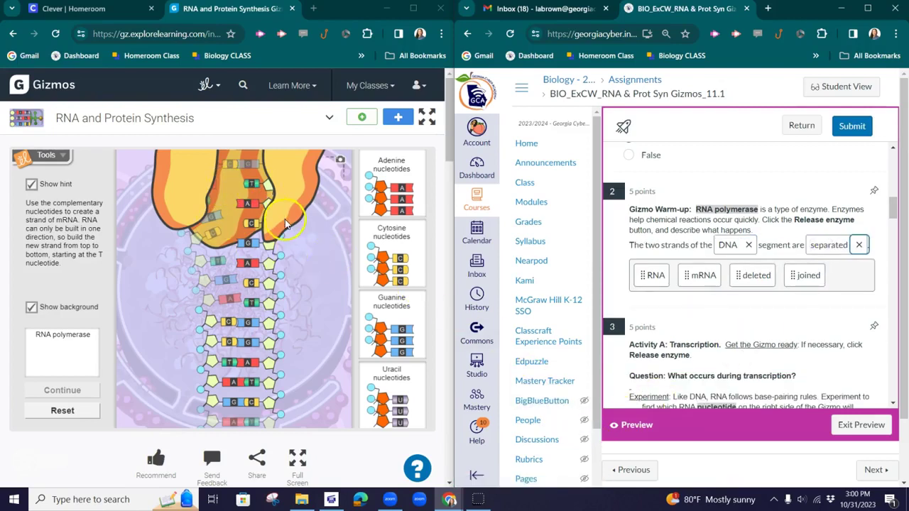
Step: Pair an adenine nucleotide with the top thymine and answer question 3 with Adenine
{"action": "scroll", "coordinate": [701, 283], "scroll_direction": "down", "scroll_amount": 3}
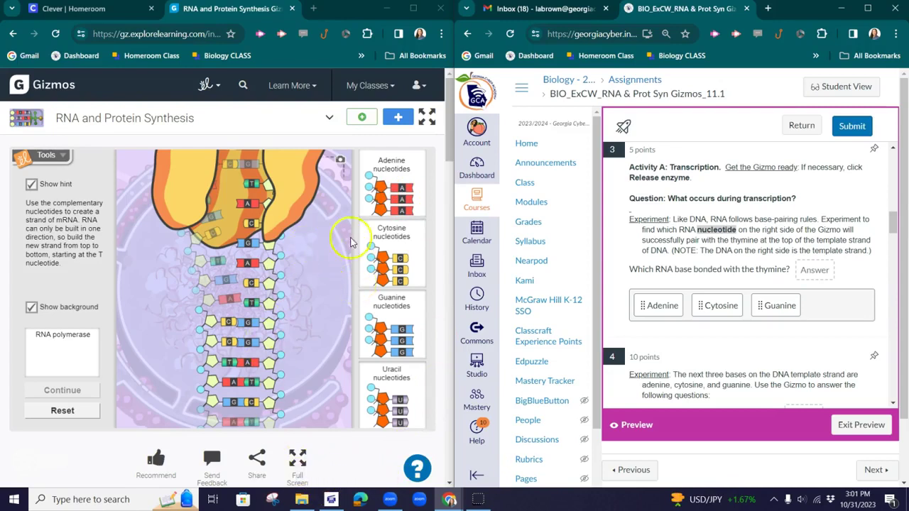
{"action": "left_click_drag", "start_coordinate": [402, 193], "coordinate": [235, 177]}
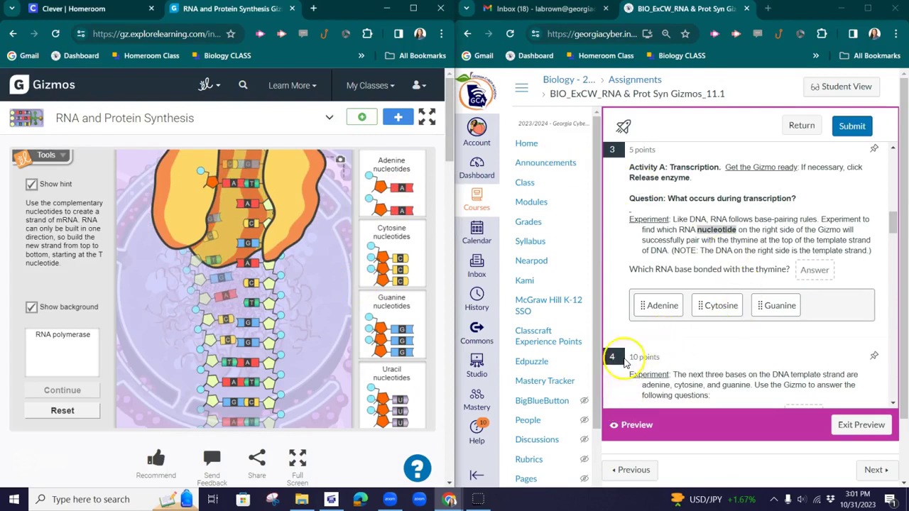
{"action": "left_click", "coordinate": [648, 308]}
{"action": "left_click_drag", "start_coordinate": [652, 311], "coordinate": [807, 271]}
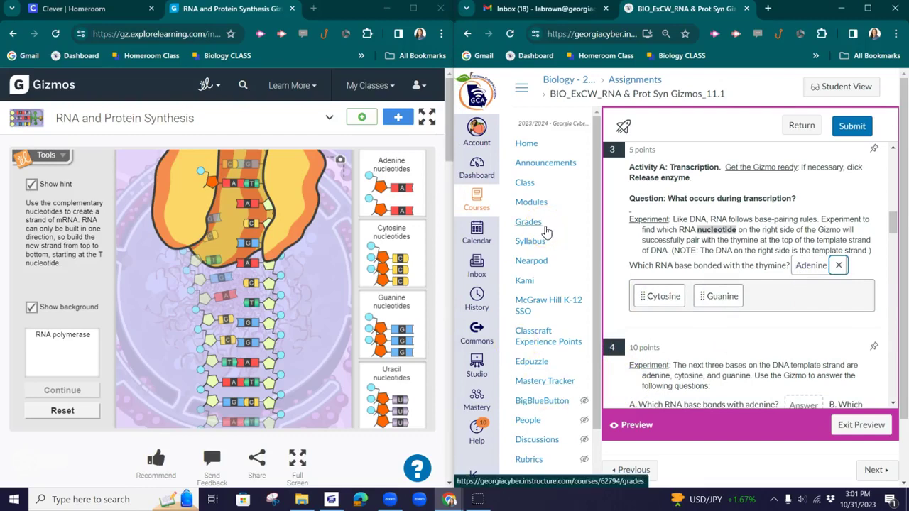
{"action": "left_click", "coordinate": [239, 201]}
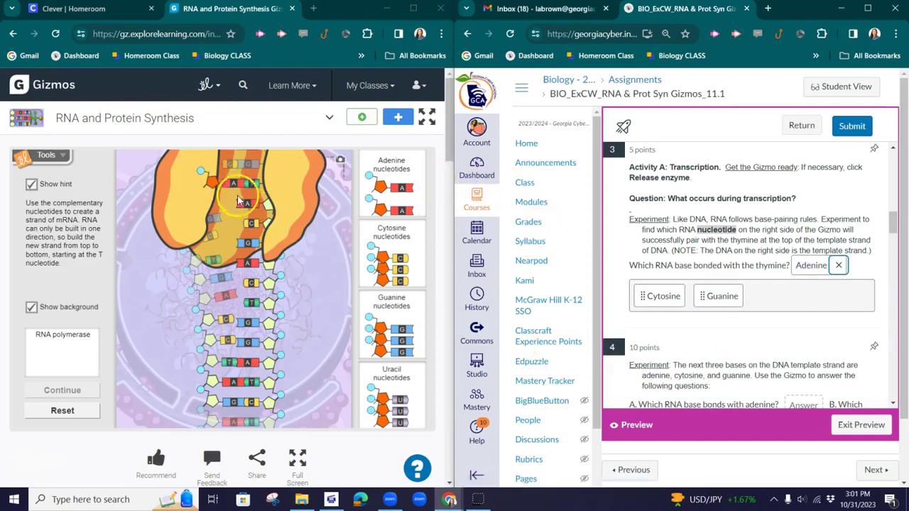
{"action": "left_click", "coordinate": [396, 282]}
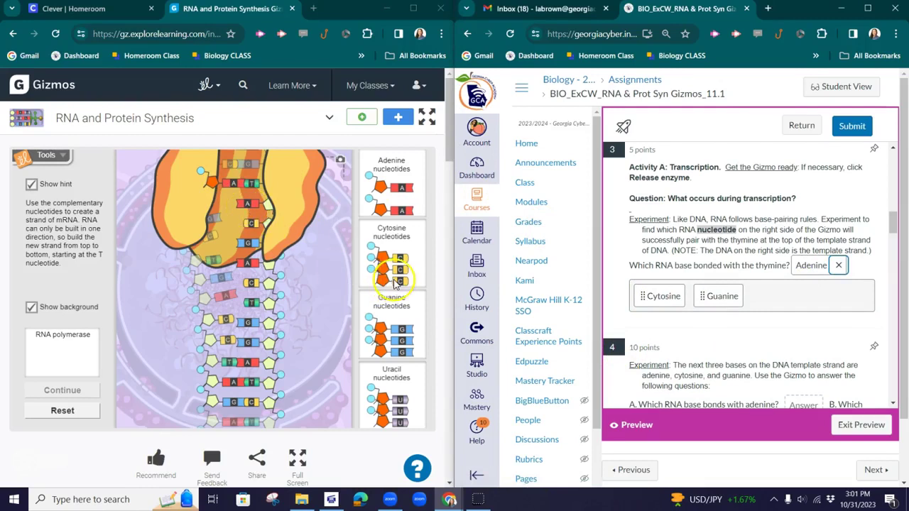
{"action": "left_click", "coordinate": [679, 277]}
Step: Answer question 4 with Uracil, Guanine and Cytosine as the bonding bases
{"action": "scroll", "coordinate": [683, 269], "scroll_direction": "down", "scroll_amount": 3}
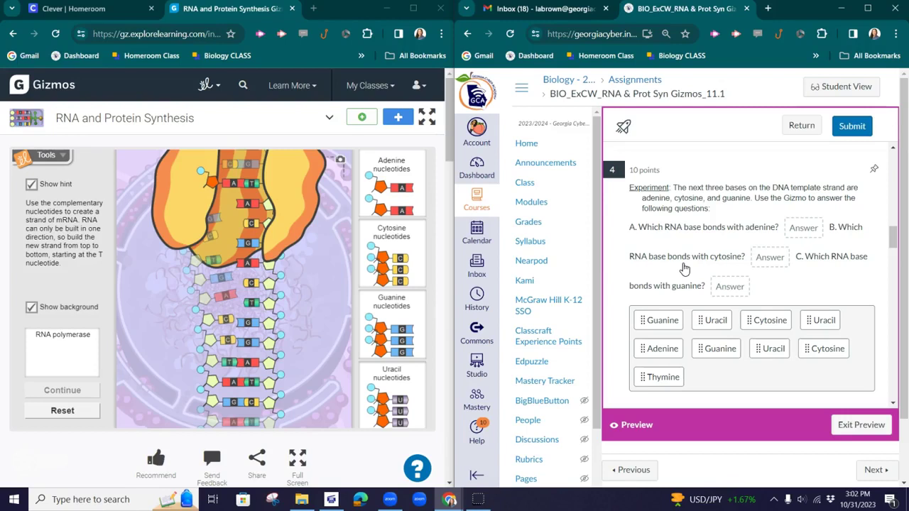
{"action": "left_click_drag", "start_coordinate": [770, 350], "coordinate": [812, 236]}
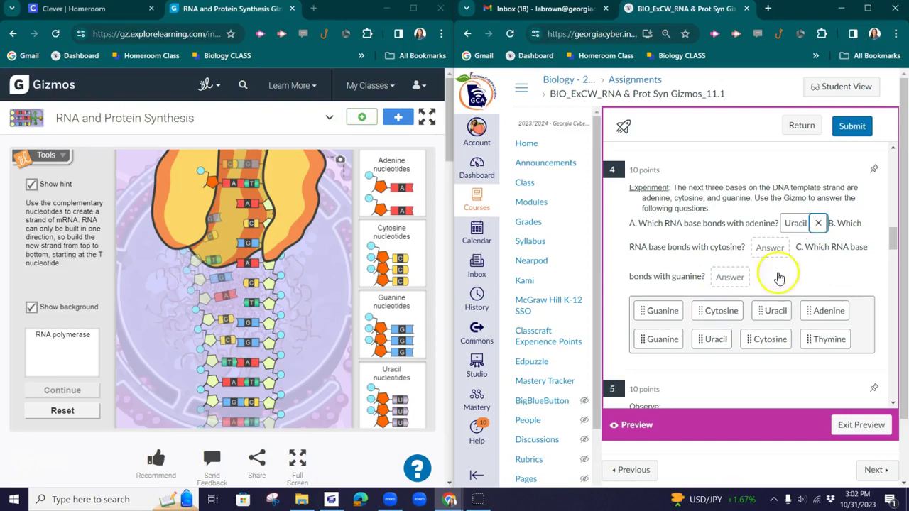
{"action": "left_click_drag", "start_coordinate": [658, 311], "coordinate": [770, 249]}
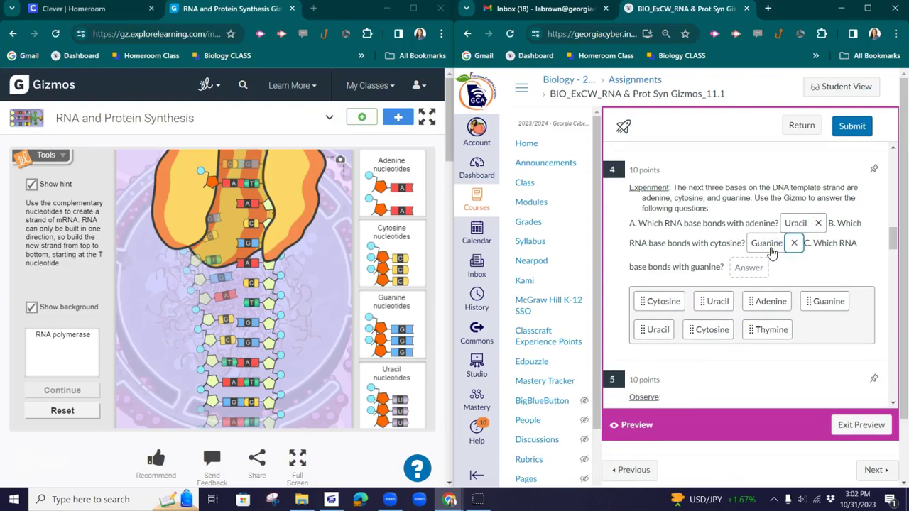
{"action": "left_click_drag", "start_coordinate": [657, 304], "coordinate": [745, 266]}
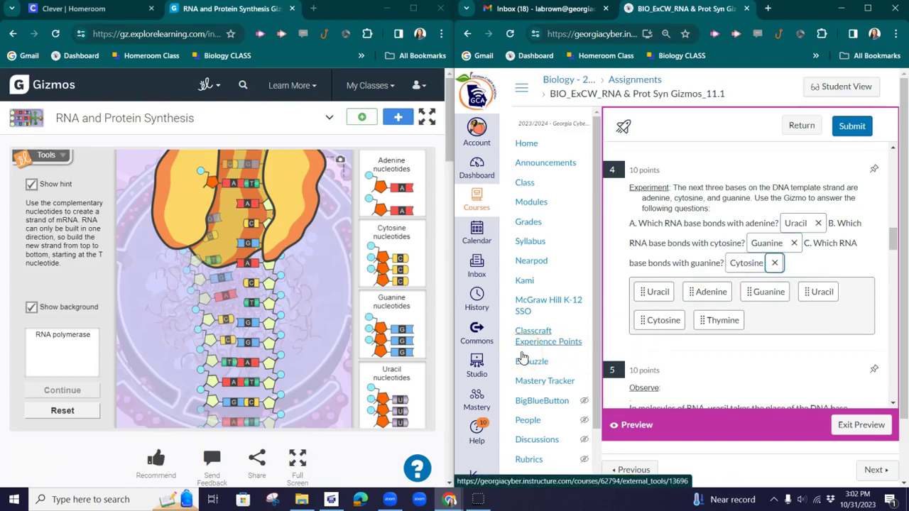
Step: Add uracil, guanine, cytosine and uracil nucleotides to the growing mRNA strand
{"action": "left_click", "coordinate": [398, 271]}
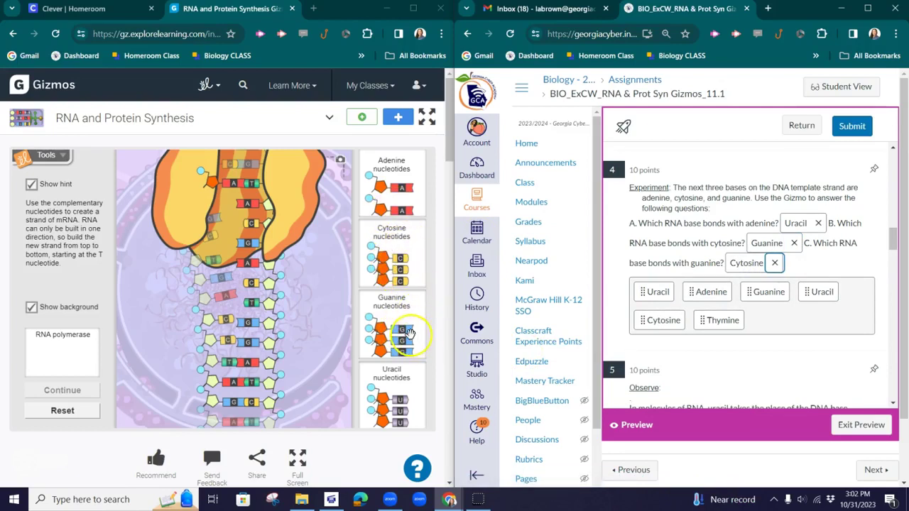
{"action": "left_click", "coordinate": [402, 402]}
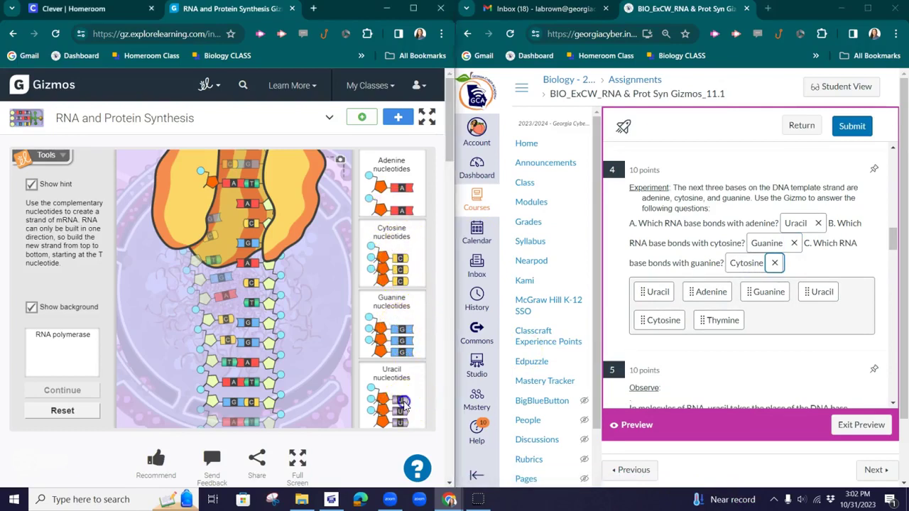
{"action": "left_click", "coordinate": [289, 361]}
{"action": "left_click", "coordinate": [404, 396]}
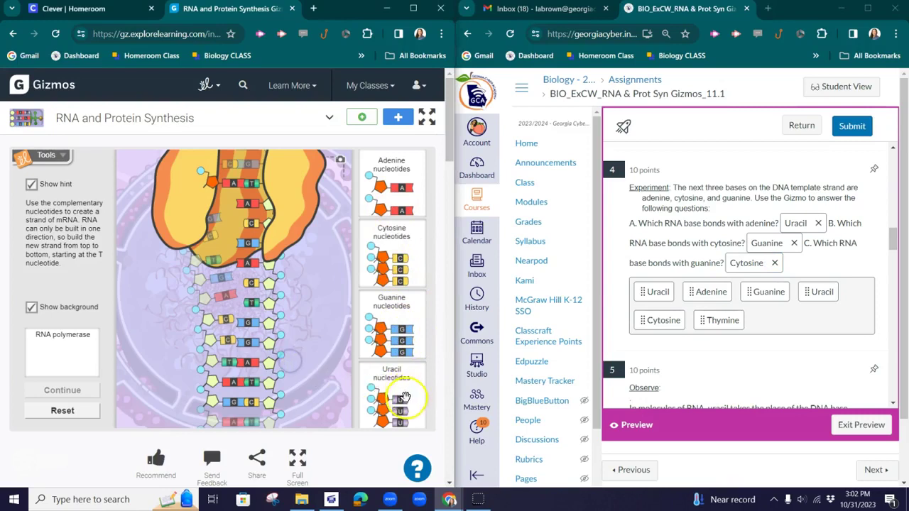
{"action": "left_click_drag", "start_coordinate": [403, 396], "coordinate": [231, 202]}
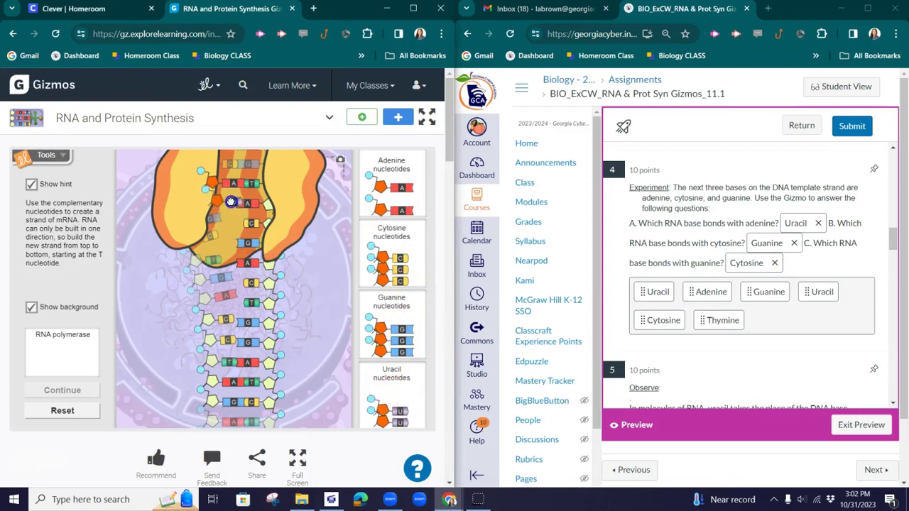
{"action": "left_click", "coordinate": [410, 331]}
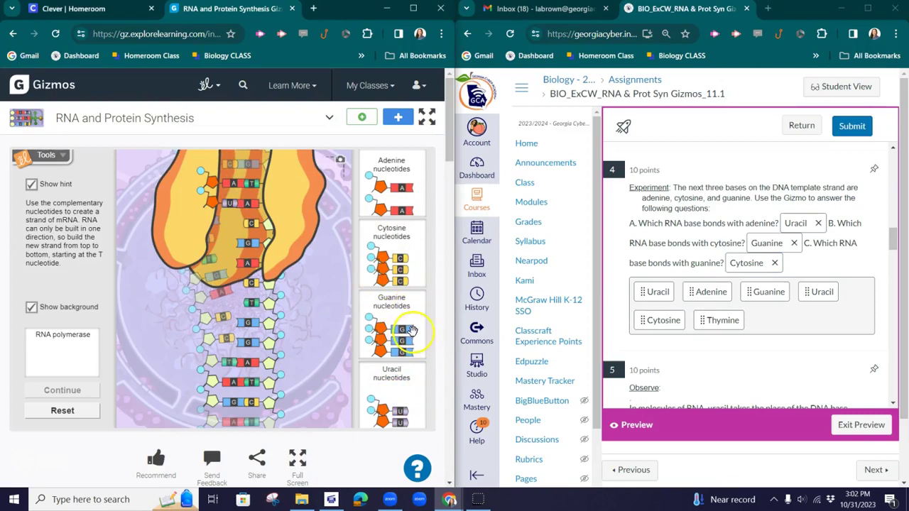
{"action": "left_click_drag", "start_coordinate": [410, 331], "coordinate": [239, 220]}
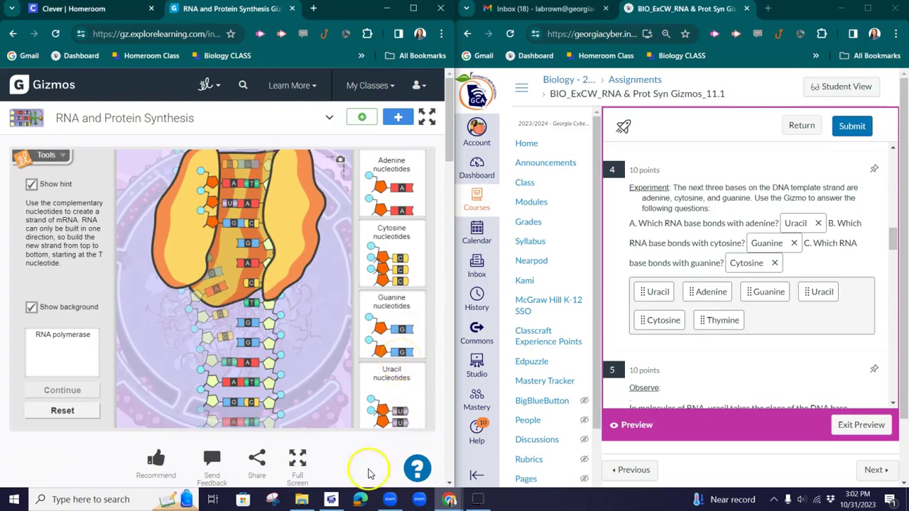
{"action": "left_click_drag", "start_coordinate": [381, 255], "coordinate": [232, 239]}
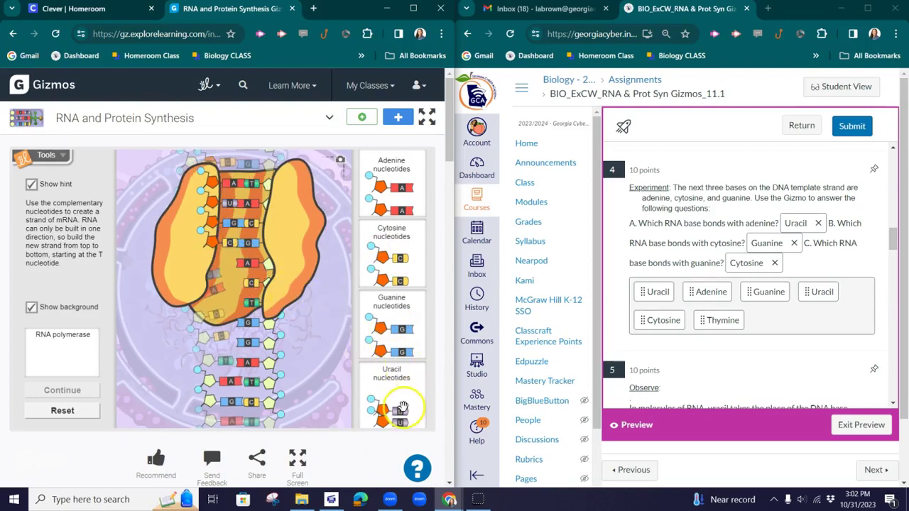
{"action": "left_click_drag", "start_coordinate": [387, 417], "coordinate": [215, 264]}
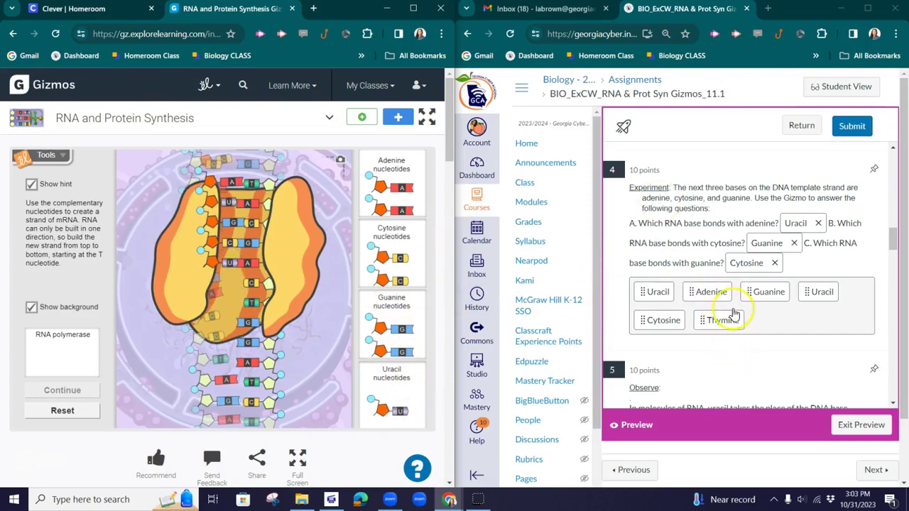
Step: Answer question 5 with thymine as the base uracil replaces
{"action": "scroll", "coordinate": [738, 313], "scroll_direction": "down", "scroll_amount": 2}
{"action": "scroll", "coordinate": [737, 321], "scroll_direction": "down", "scroll_amount": 5}
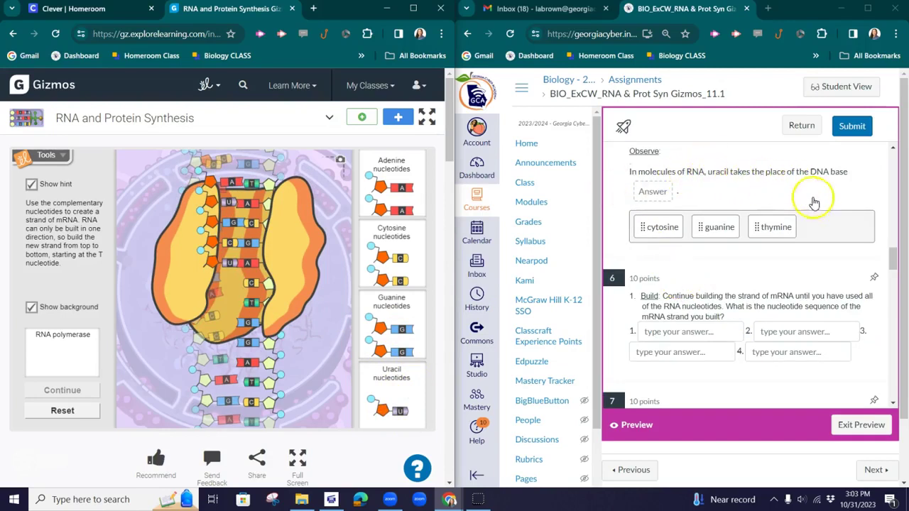
{"action": "left_click_drag", "start_coordinate": [778, 227], "coordinate": [655, 191]}
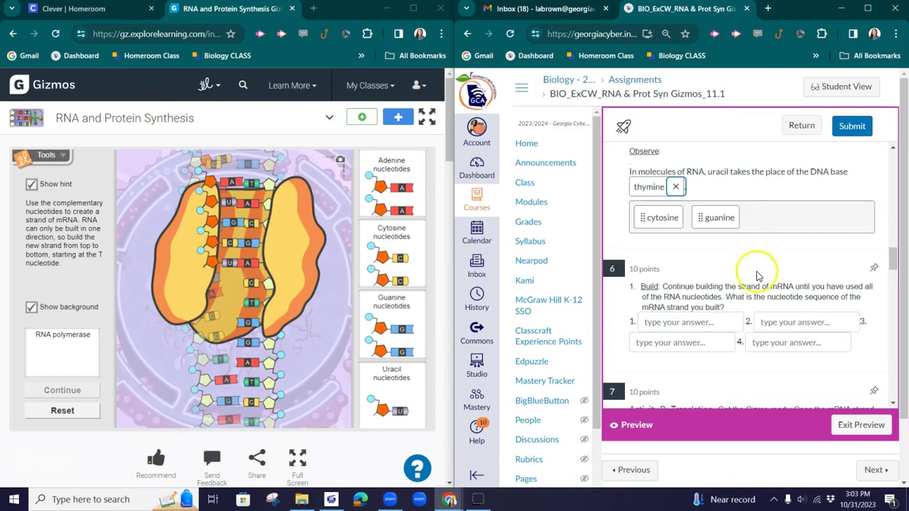
Step: Scroll to question 6 and inspect the first bases of the Gizmo's mRNA strand
{"action": "scroll", "coordinate": [649, 345], "scroll_direction": "down", "scroll_amount": 1}
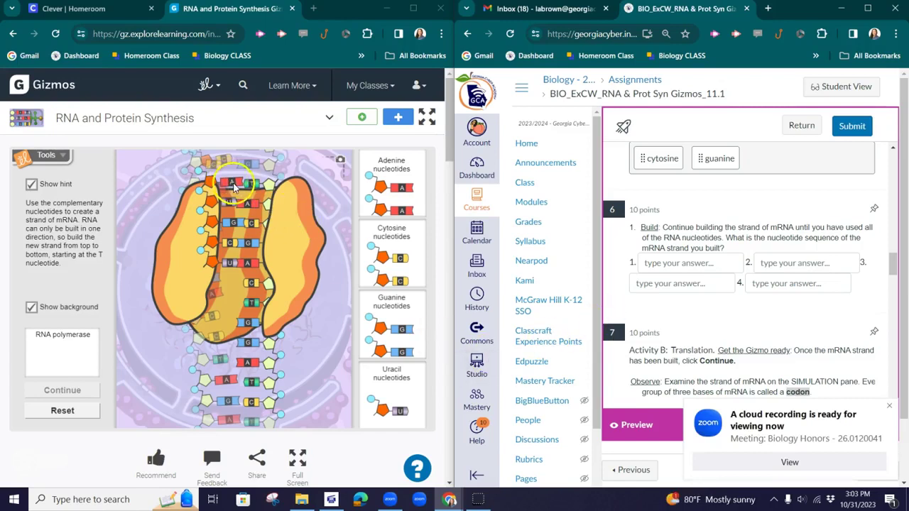
{"action": "left_click", "coordinate": [230, 221]}
{"action": "left_click", "coordinate": [240, 167]}
{"action": "left_click", "coordinate": [230, 179]}
{"action": "left_click", "coordinate": [221, 207]}
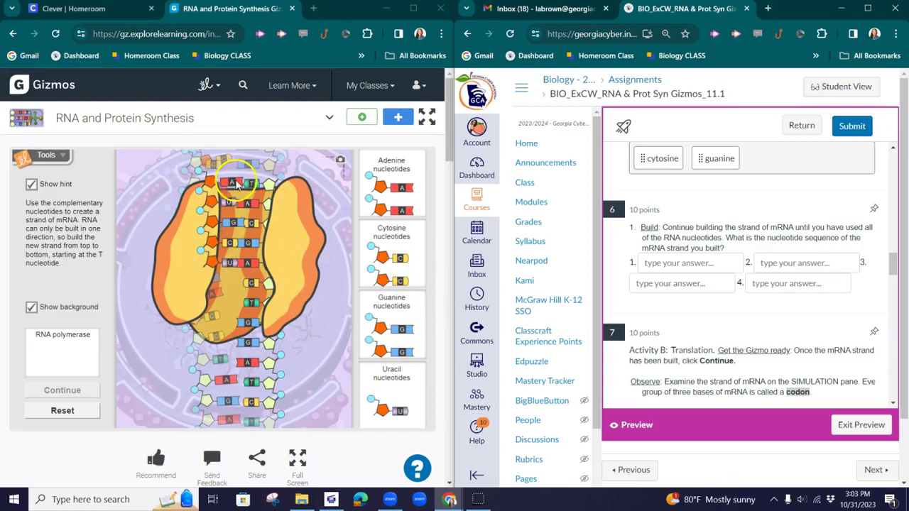
Step: Enter AUG as question 6's first codon and add a guanine to the strand
{"action": "left_click", "coordinate": [699, 266]}
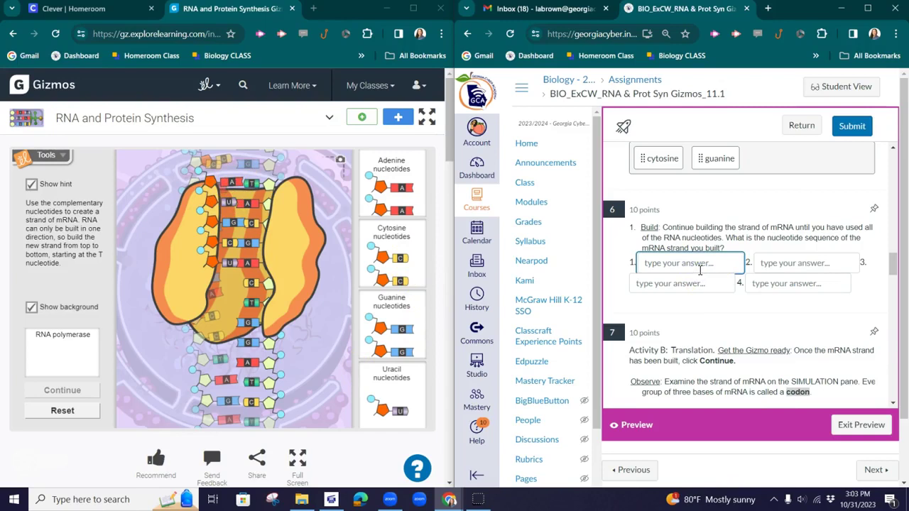
{"action": "type", "text": "AUG"}
{"action": "left_click", "coordinate": [241, 284]}
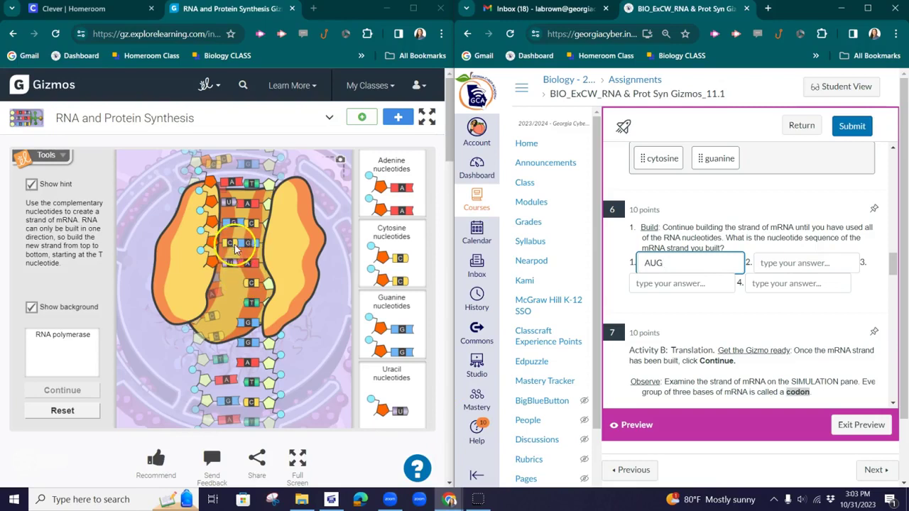
{"action": "left_click", "coordinate": [412, 256]}
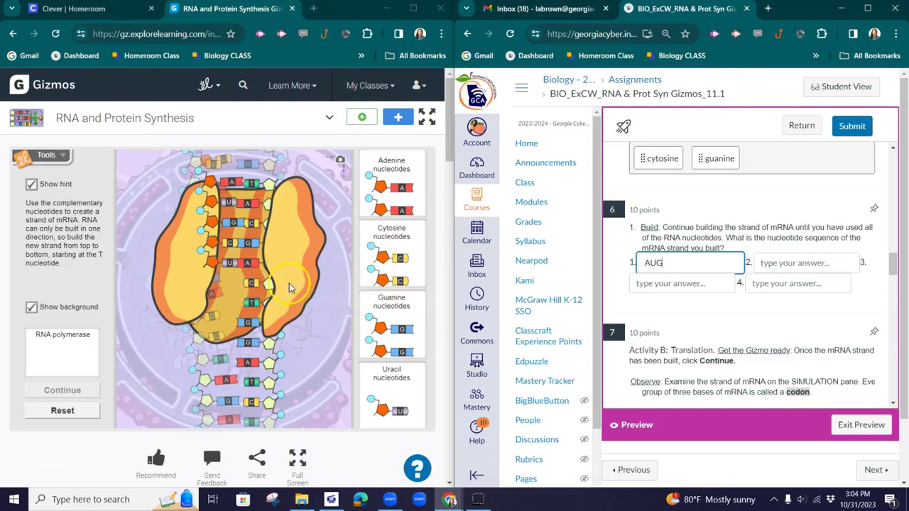
{"action": "left_click", "coordinate": [382, 328]}
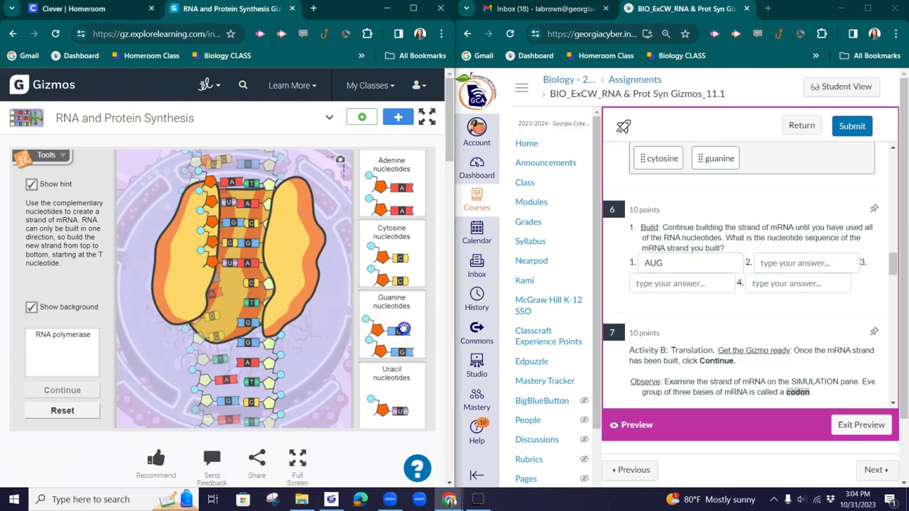
{"action": "left_click_drag", "start_coordinate": [402, 328], "coordinate": [240, 276]}
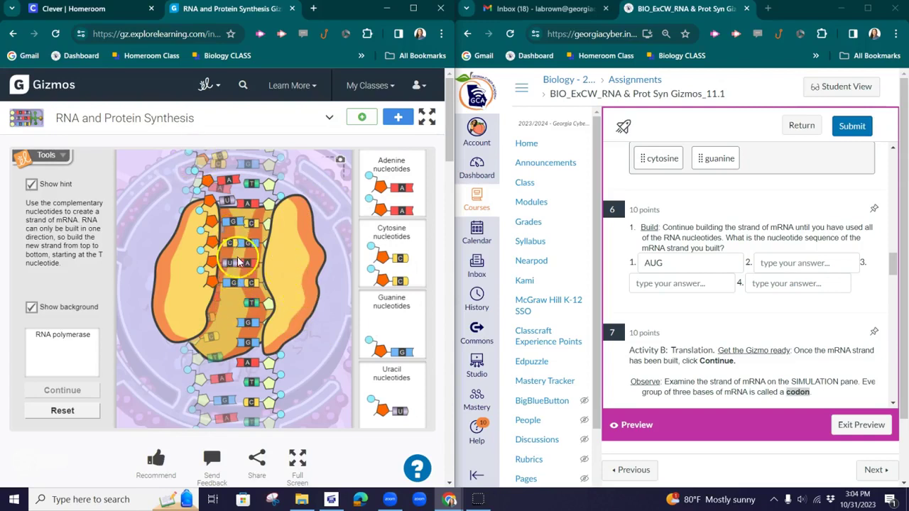
Step: Enter CUG as the second codon and add adenine, cytosine and cytosine nucleotides
{"action": "left_click", "coordinate": [764, 262]}
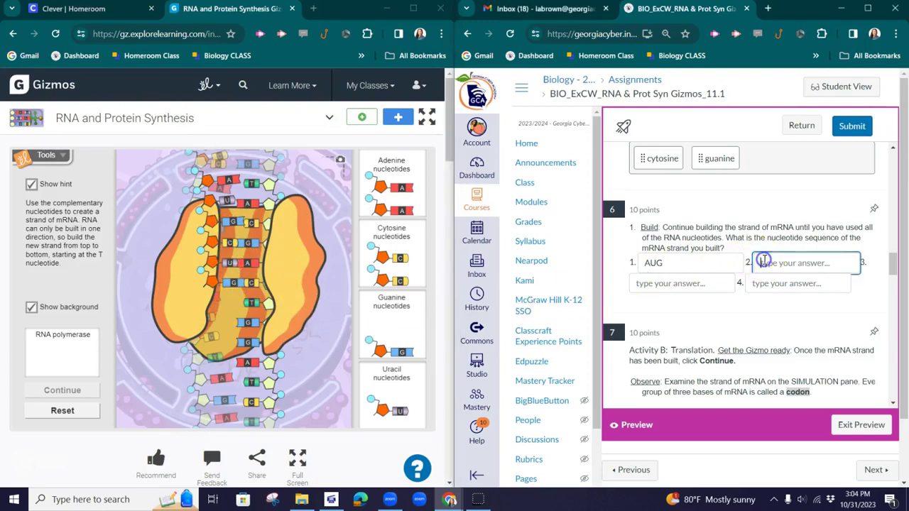
{"action": "type", "text": "G"}
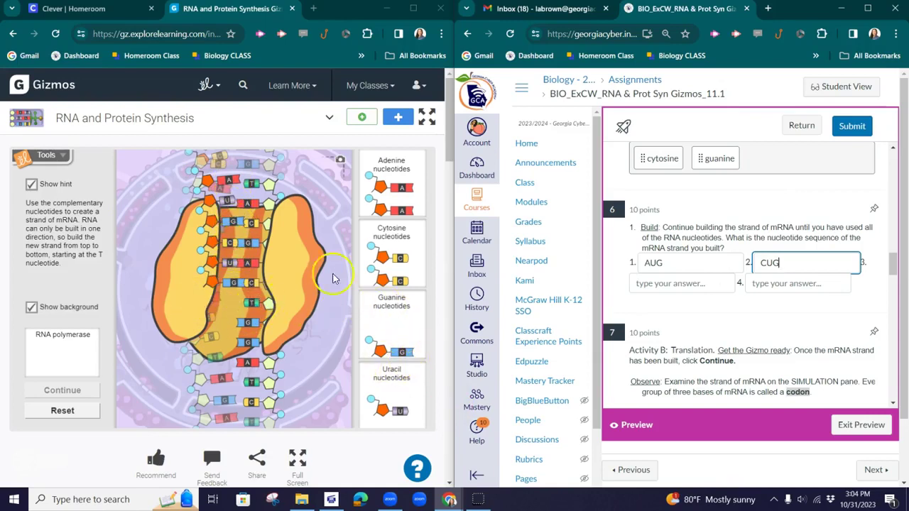
{"action": "left_click_drag", "start_coordinate": [402, 186], "coordinate": [226, 296]}
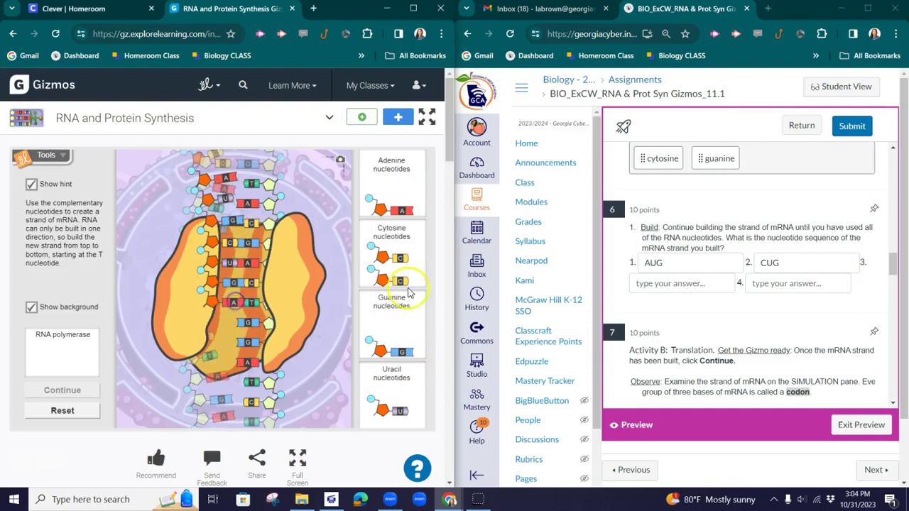
{"action": "left_click_drag", "start_coordinate": [402, 262], "coordinate": [222, 316]}
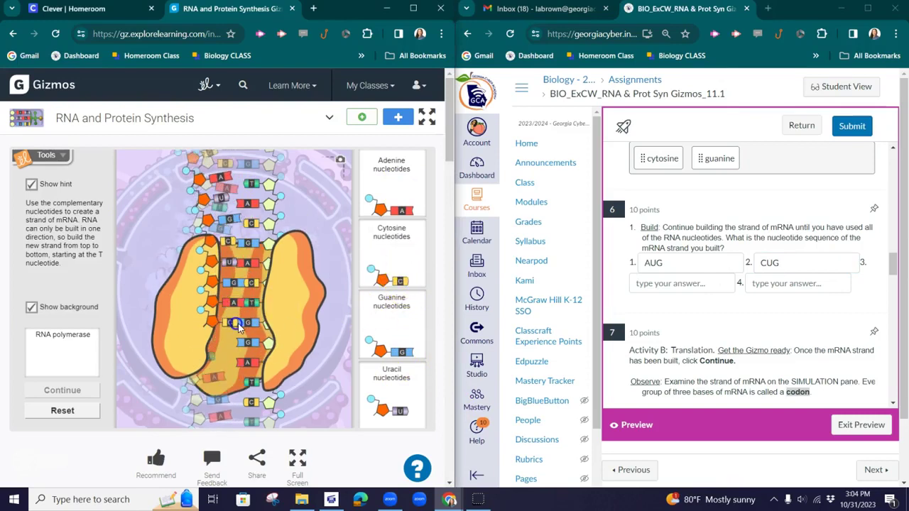
{"action": "left_click_drag", "start_coordinate": [381, 281], "coordinate": [228, 343]}
{"action": "left_click", "coordinate": [256, 296]}
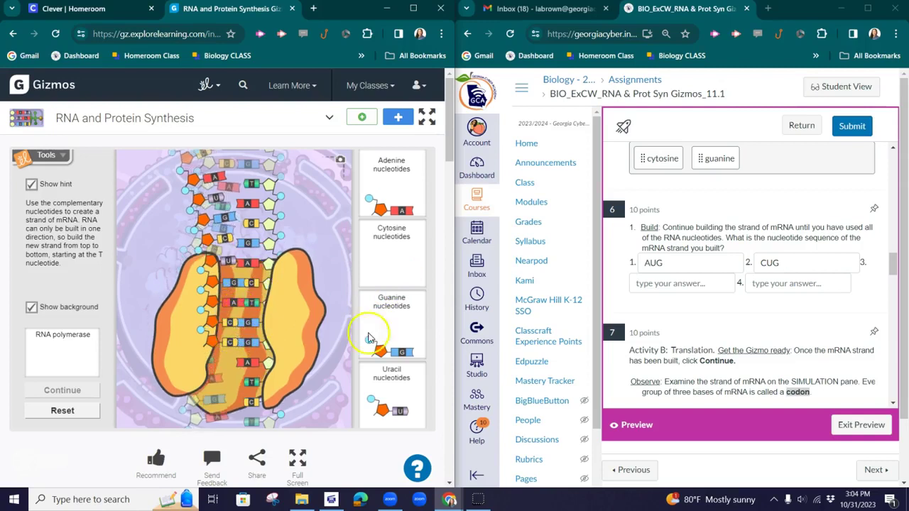
Step: Add the final uracil, adenine and guanine, and enter codons ACC and UAG
{"action": "left_click", "coordinate": [689, 283]}
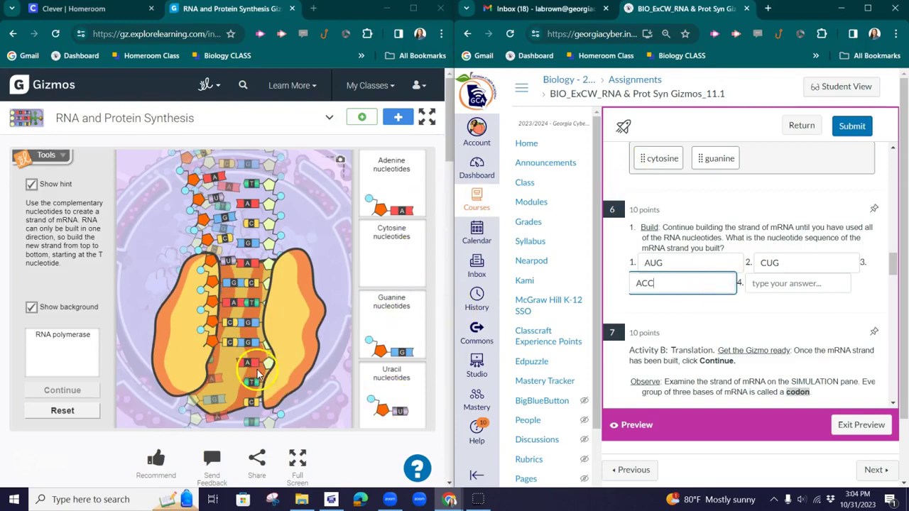
{"action": "left_click_drag", "start_coordinate": [397, 410], "coordinate": [245, 375]}
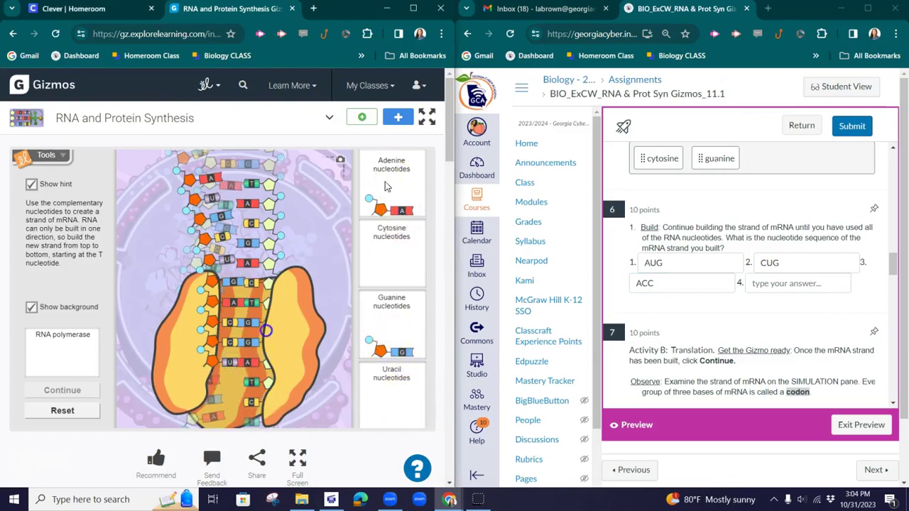
{"action": "left_click_drag", "start_coordinate": [410, 203], "coordinate": [239, 381]}
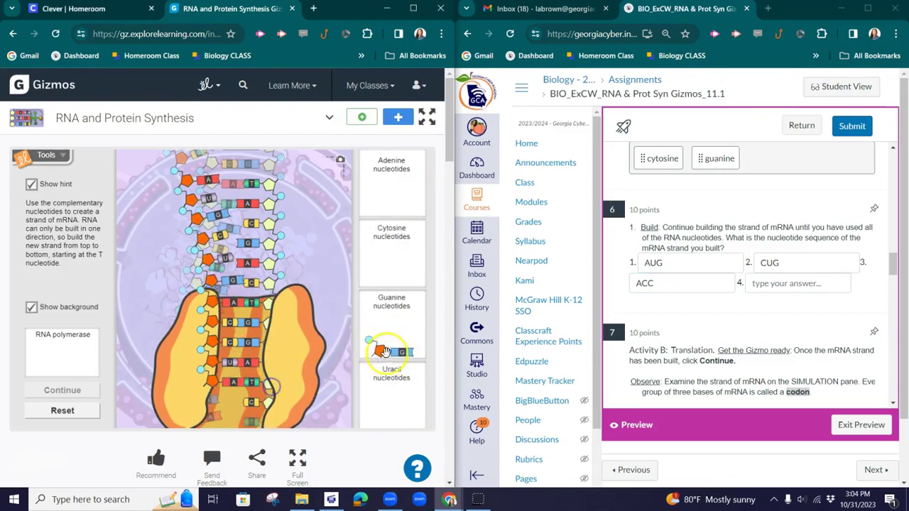
{"action": "left_click_drag", "start_coordinate": [395, 351], "coordinate": [229, 393]}
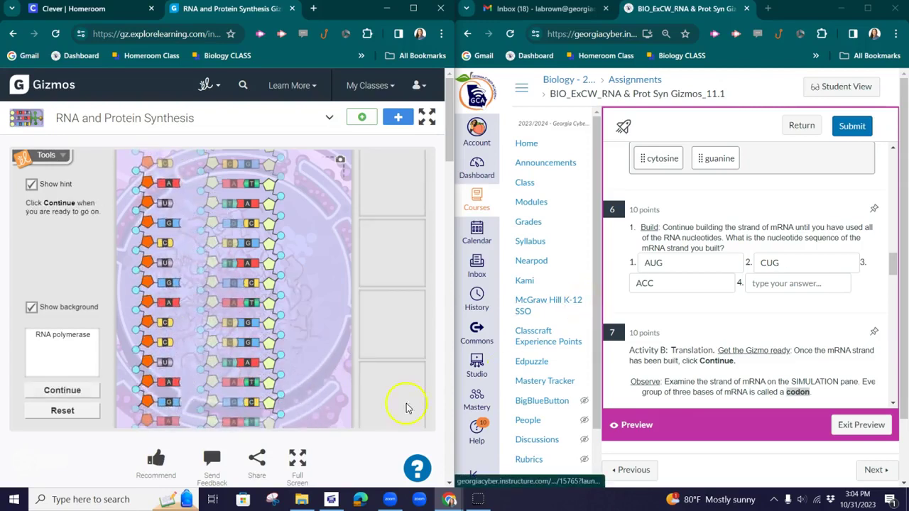
{"action": "left_click", "coordinate": [761, 283]}
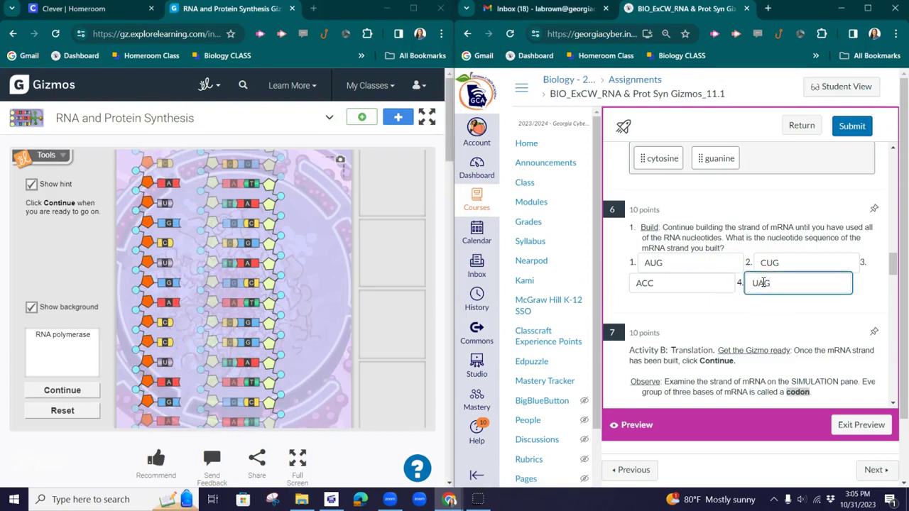
{"action": "left_click", "coordinate": [162, 177]}
{"action": "left_click", "coordinate": [145, 183]}
{"action": "left_click", "coordinate": [177, 325]}
{"action": "scroll", "coordinate": [712, 291], "scroll_direction": "down", "scroll_amount": 3}
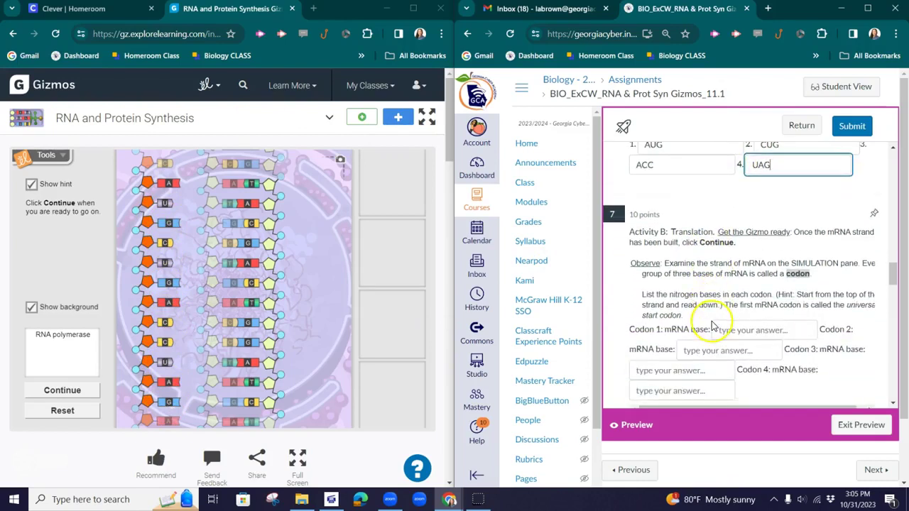
{"action": "scroll", "coordinate": [712, 326], "scroll_direction": "down", "scroll_amount": 1}
{"action": "scroll", "coordinate": [707, 320], "scroll_direction": "up", "scroll_amount": 1}
{"action": "scroll", "coordinate": [720, 294], "scroll_direction": "up", "scroll_amount": 2}
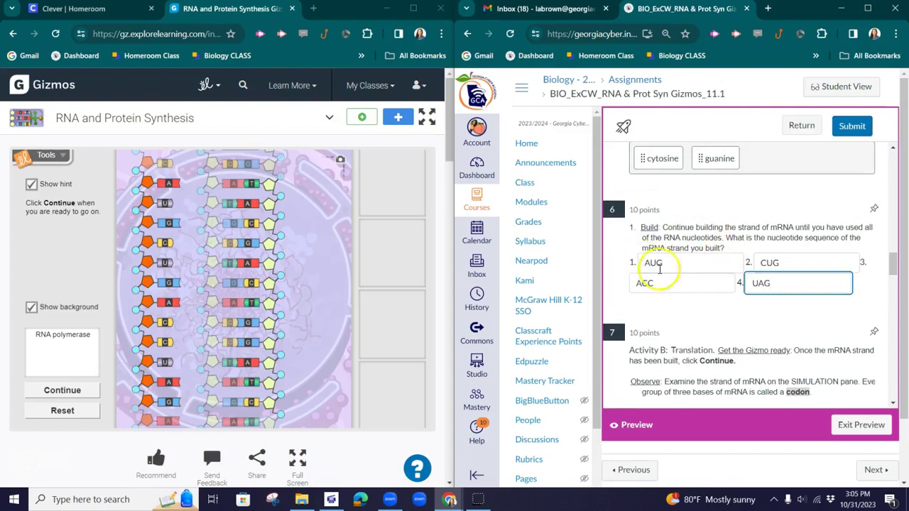
{"action": "scroll", "coordinate": [710, 334], "scroll_direction": "down", "scroll_amount": 1}
{"action": "scroll", "coordinate": [746, 362], "scroll_direction": "down", "scroll_amount": 1}
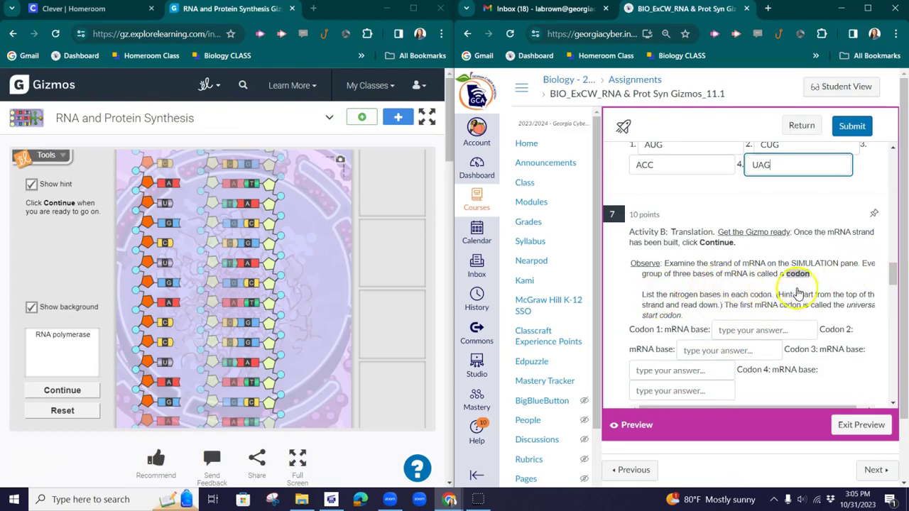
{"action": "scroll", "coordinate": [777, 349], "scroll_direction": "up", "scroll_amount": 3}
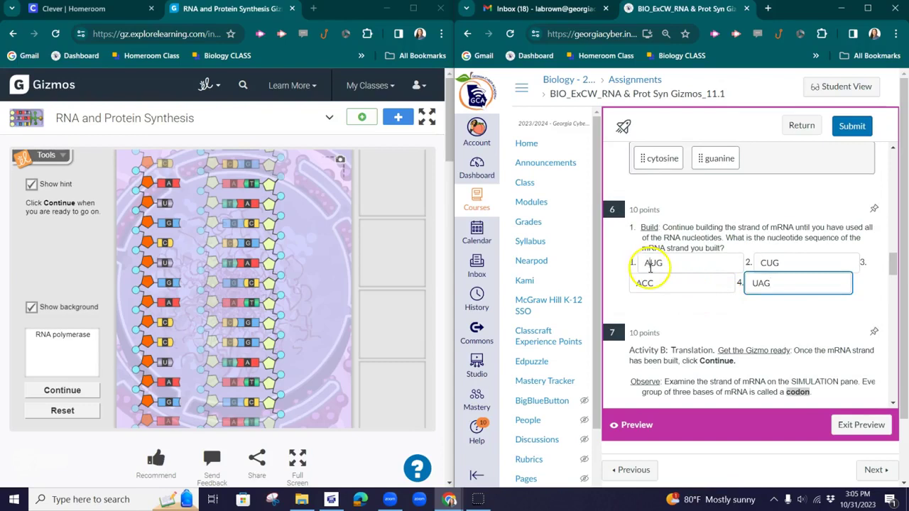
Step: Copy AUG from question 6 and paste it into question 7's Codon 1
{"action": "double_click", "coordinate": [651, 264]}
{"action": "right_click", "coordinate": [651, 264]}
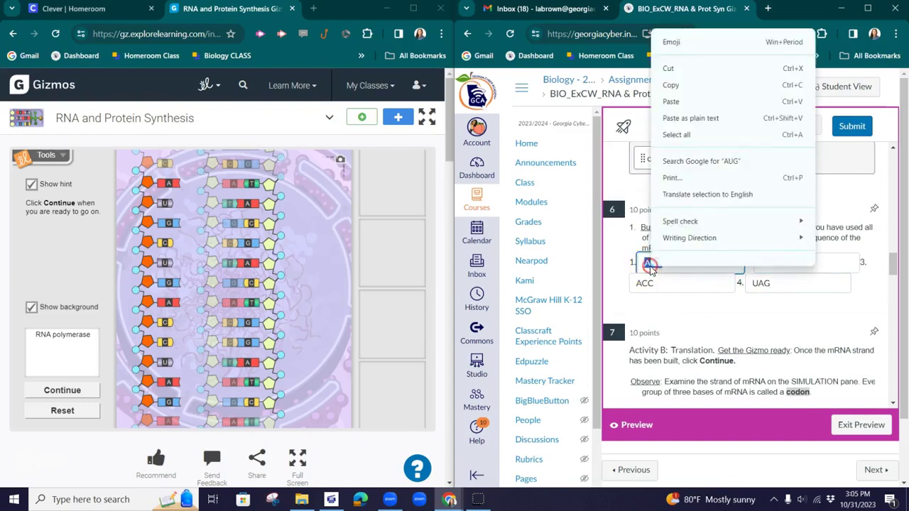
{"action": "left_click", "coordinate": [705, 326]}
{"action": "scroll", "coordinate": [705, 326], "scroll_direction": "down", "scroll_amount": 3}
{"action": "left_click", "coordinate": [734, 271]}
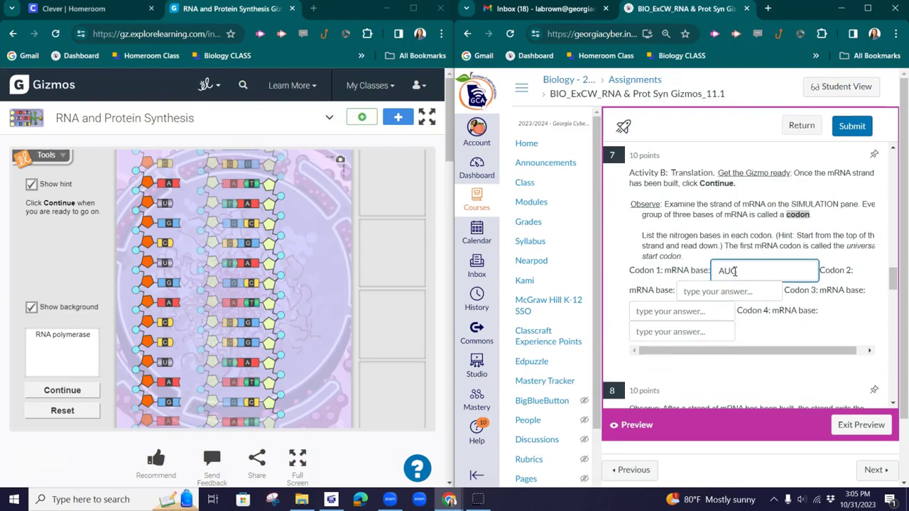
Step: Fill Codons 2–4 with CUG, ACC and UAG
{"action": "left_click", "coordinate": [707, 291]}
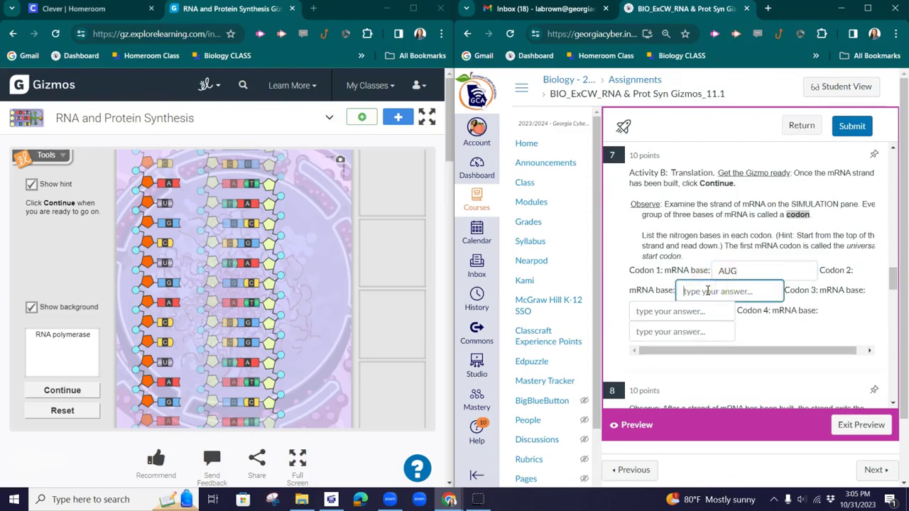
{"action": "type", "text": "CUG"}
{"action": "left_click", "coordinate": [673, 313]}
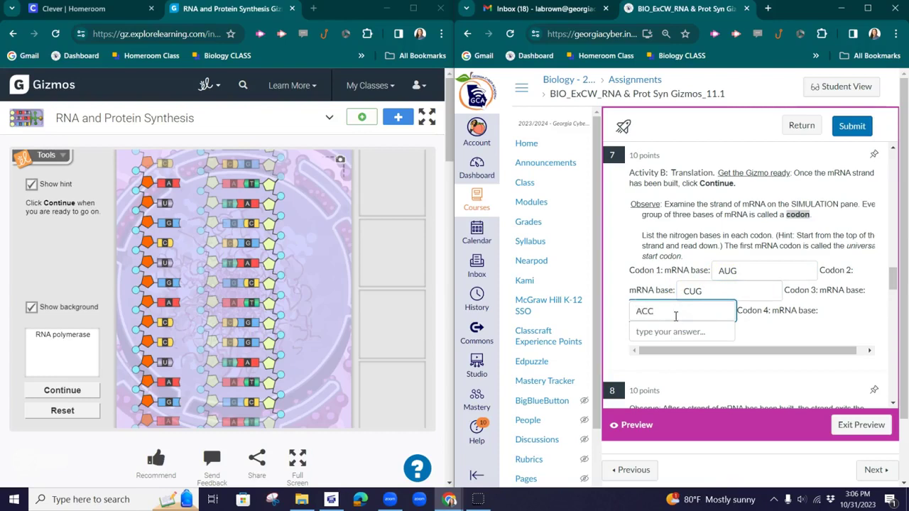
{"action": "left_click", "coordinate": [678, 333]}
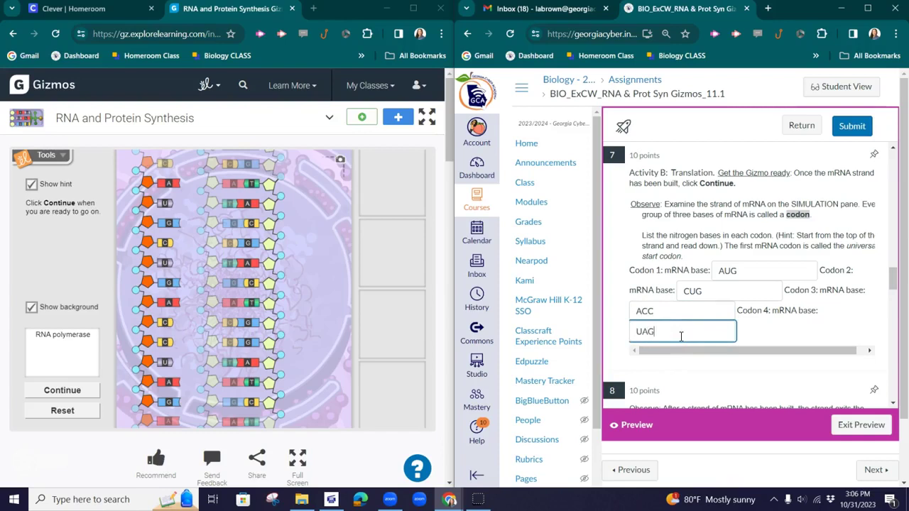
{"action": "scroll", "coordinate": [680, 336], "scroll_direction": "down", "scroll_amount": 3}
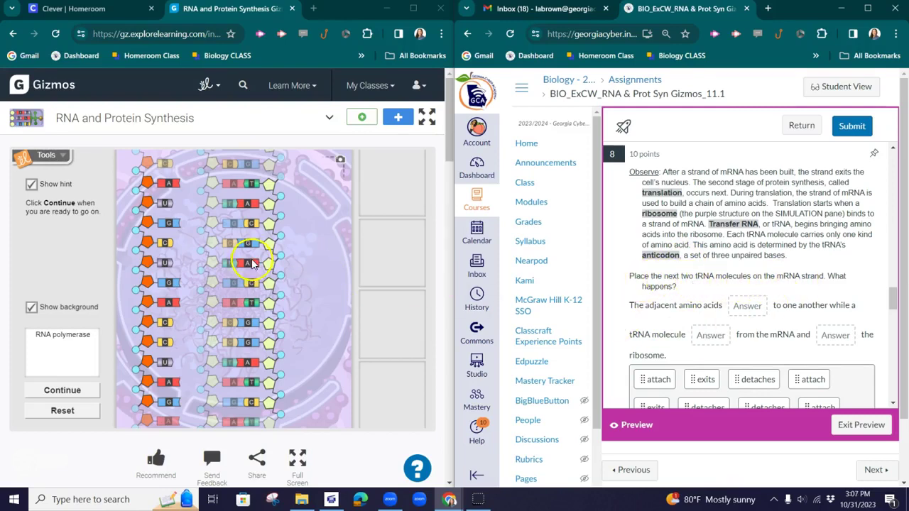
{"action": "scroll", "coordinate": [225, 280], "scroll_direction": "down", "scroll_amount": 2}
{"action": "scroll", "coordinate": [225, 276], "scroll_direction": "up", "scroll_amount": 2}
Step: Continue to translation and match a tRNA to the AUG start codon
{"action": "left_click", "coordinate": [89, 393]}
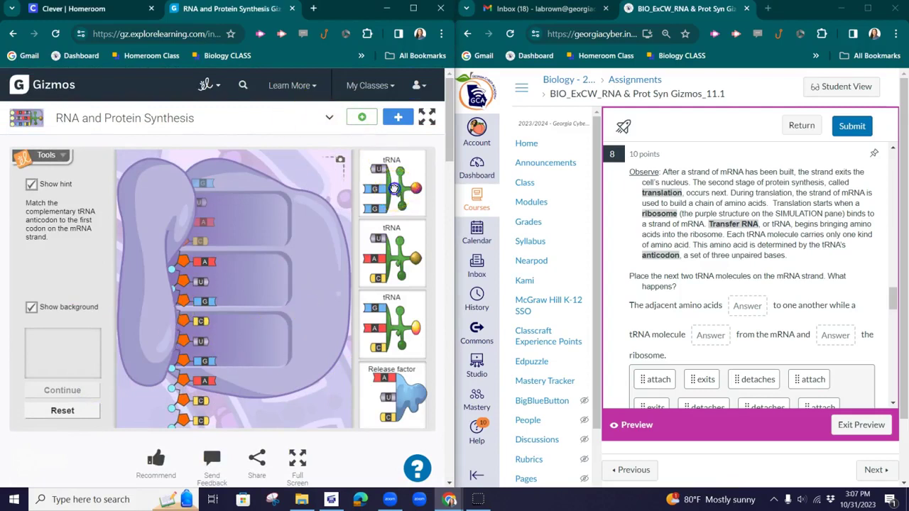
{"action": "left_click_drag", "start_coordinate": [391, 197], "coordinate": [323, 255]}
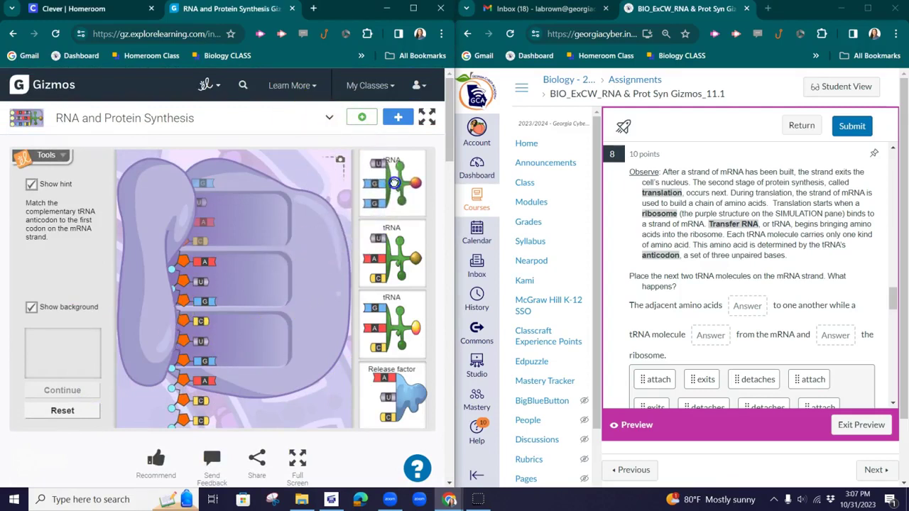
{"action": "left_click_drag", "start_coordinate": [392, 196], "coordinate": [378, 255]}
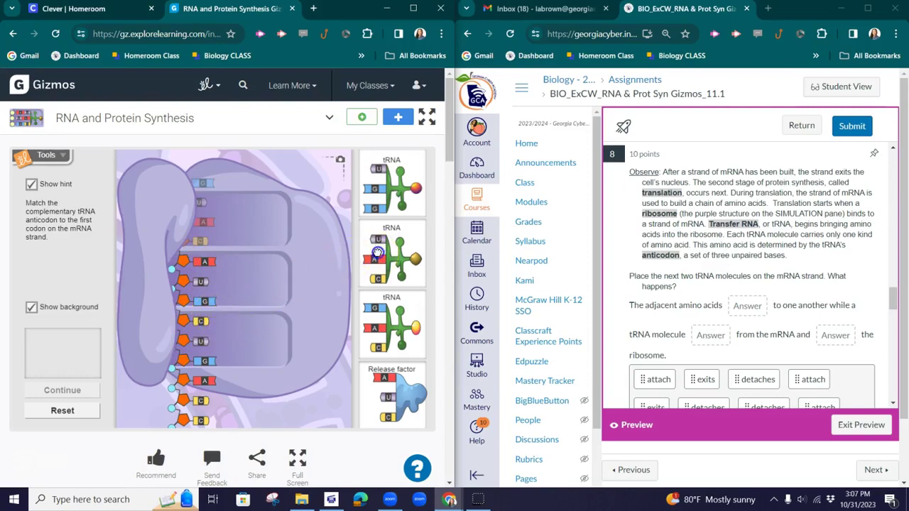
{"action": "left_click_drag", "start_coordinate": [381, 260], "coordinate": [222, 277]}
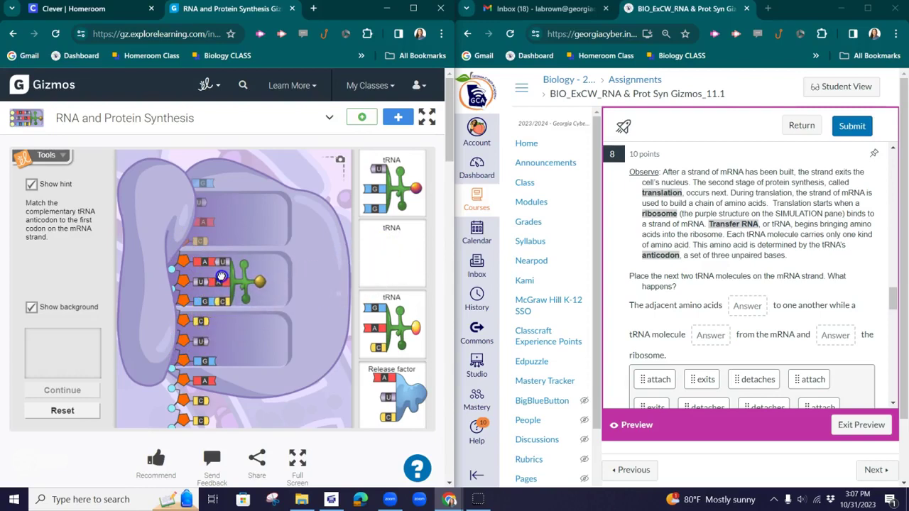
{"action": "left_click", "coordinate": [397, 397]}
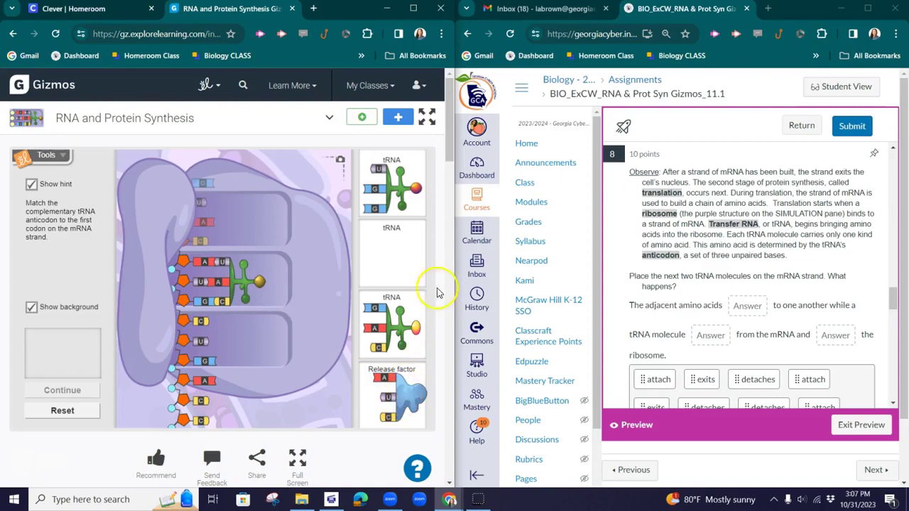
{"action": "mouse_move", "coordinate": [222, 307]}
{"action": "left_mouse_down"}
{"action": "mouse_move", "coordinate": [197, 320]}
{"action": "mouse_move", "coordinate": [208, 363]}
{"action": "mouse_move", "coordinate": [304, 369]}
{"action": "mouse_move", "coordinate": [357, 348]}
{"action": "left_mouse_up"}
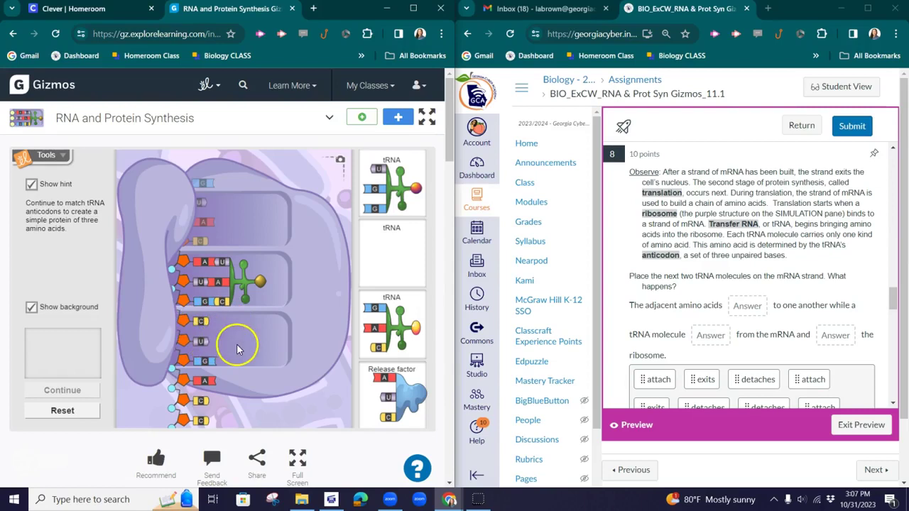
Step: Match tRNAs to the second and third codons, then place the release factor on the stop codon
{"action": "left_click_drag", "start_coordinate": [368, 327], "coordinate": [235, 338]}
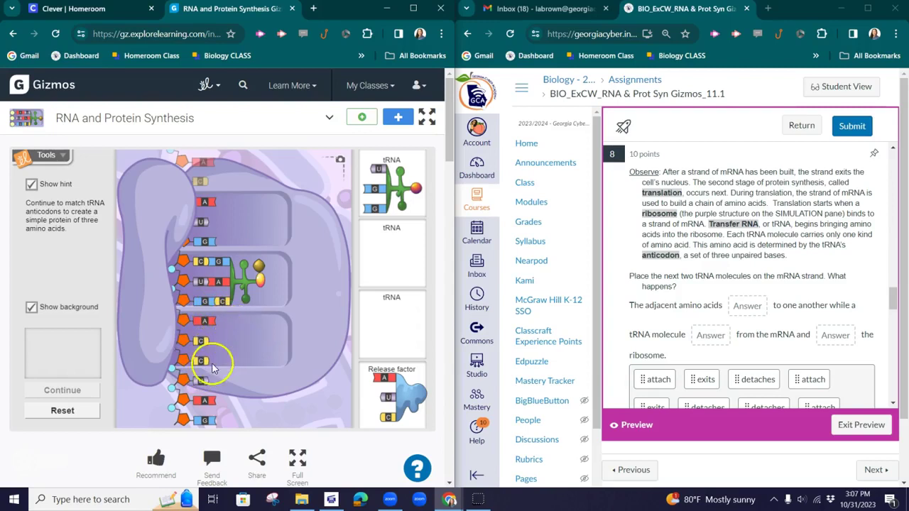
{"action": "left_click_drag", "start_coordinate": [395, 183], "coordinate": [235, 342]}
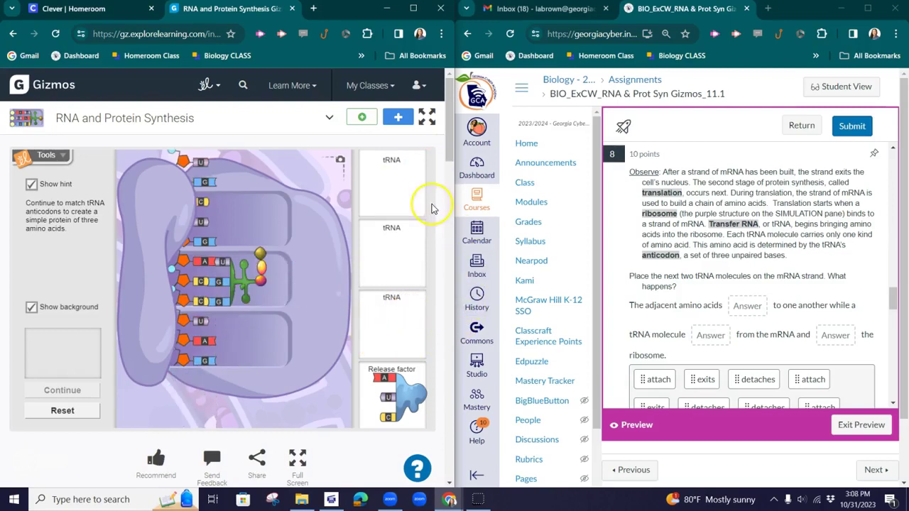
{"action": "left_click_drag", "start_coordinate": [401, 402], "coordinate": [238, 346]}
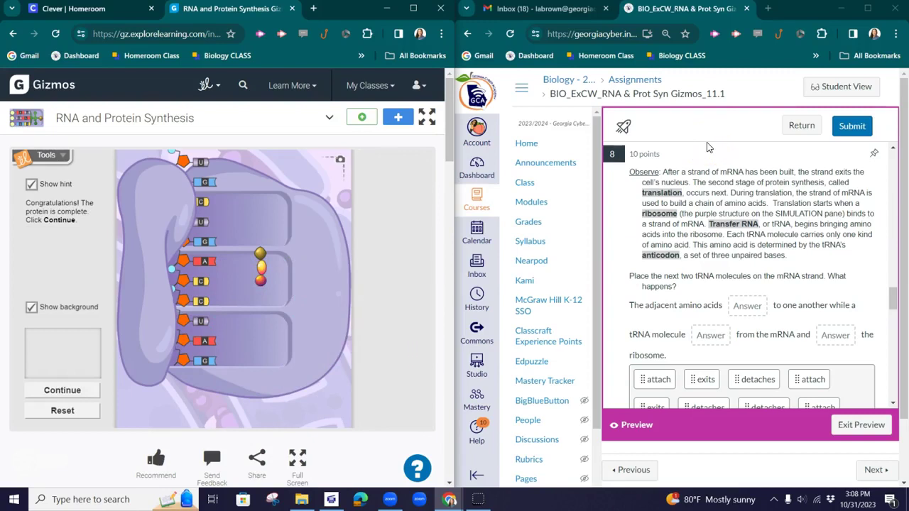
{"action": "scroll", "coordinate": [700, 360], "scroll_direction": "down", "scroll_amount": 3}
{"action": "scroll", "coordinate": [689, 359], "scroll_direction": "up", "scroll_amount": 3}
{"action": "left_click_drag", "start_coordinate": [894, 310], "coordinate": [900, 280]}
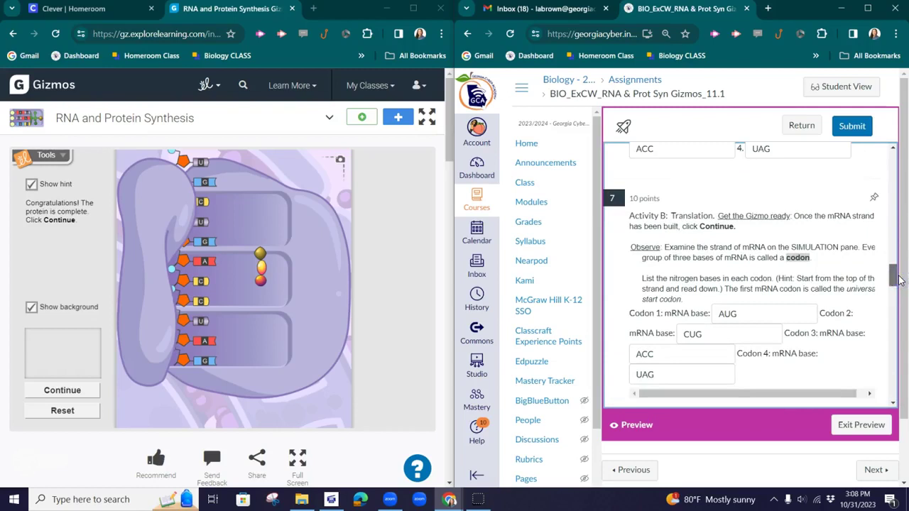